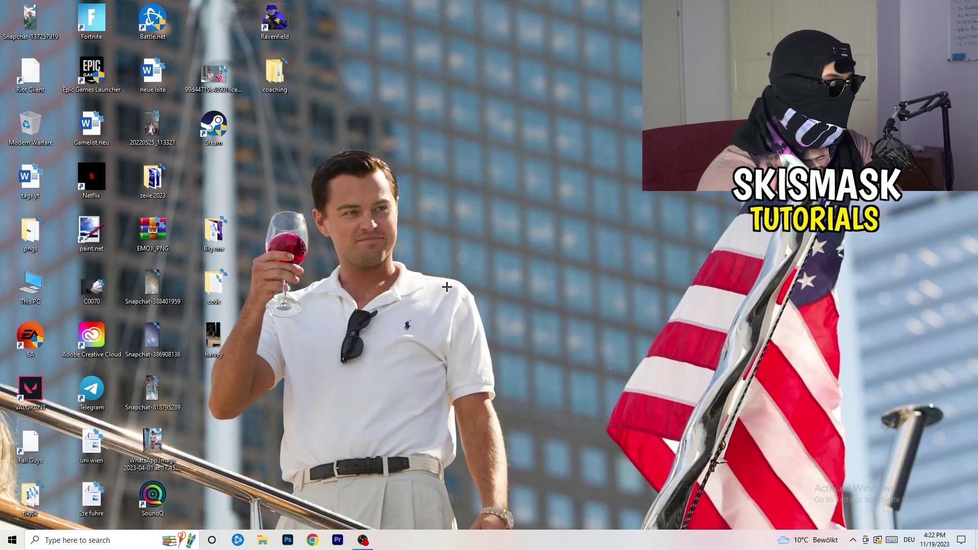
Open Resource Monitor from Task Manager's performance view and maximize its window
{"action": "right_click", "coordinate": [473, 547]}
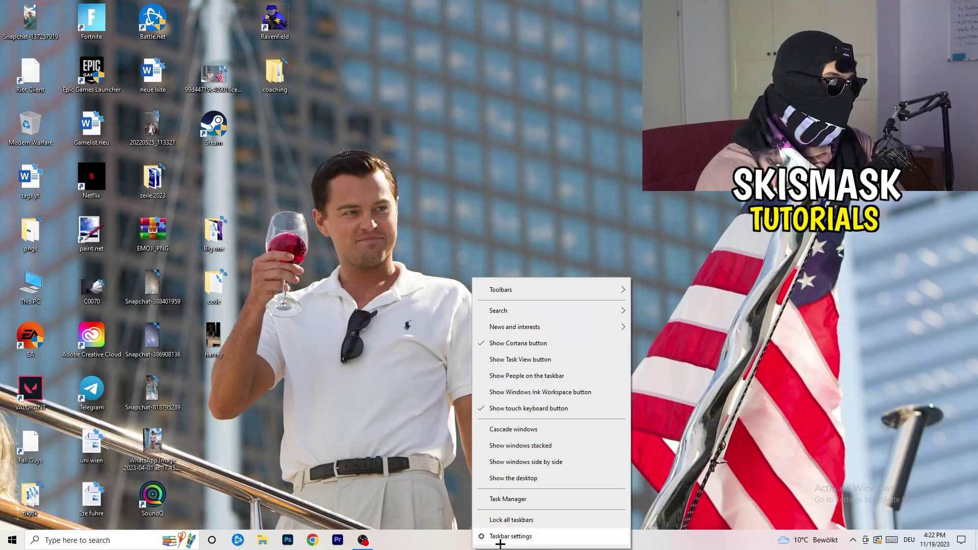
{"action": "left_click", "coordinate": [508, 499]}
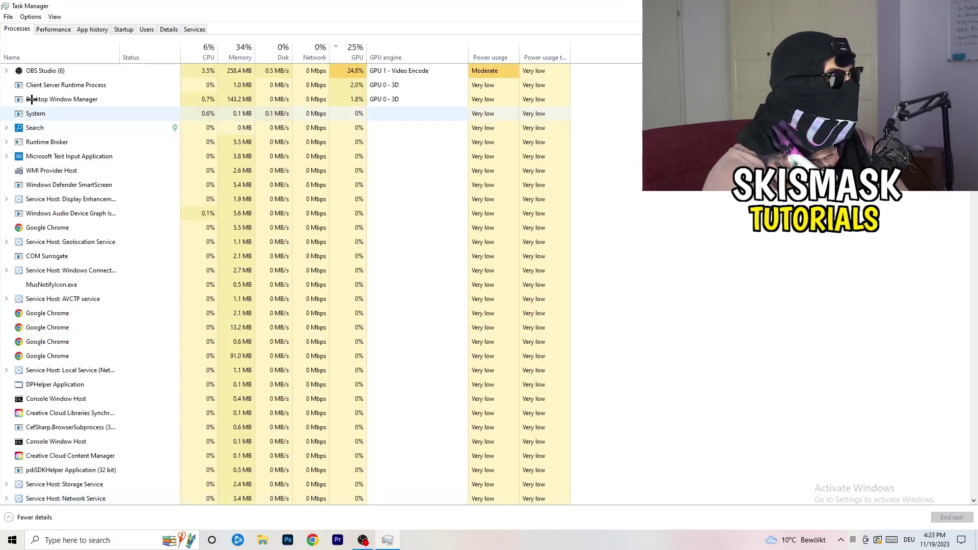
{"action": "left_click", "coordinate": [60, 30]}
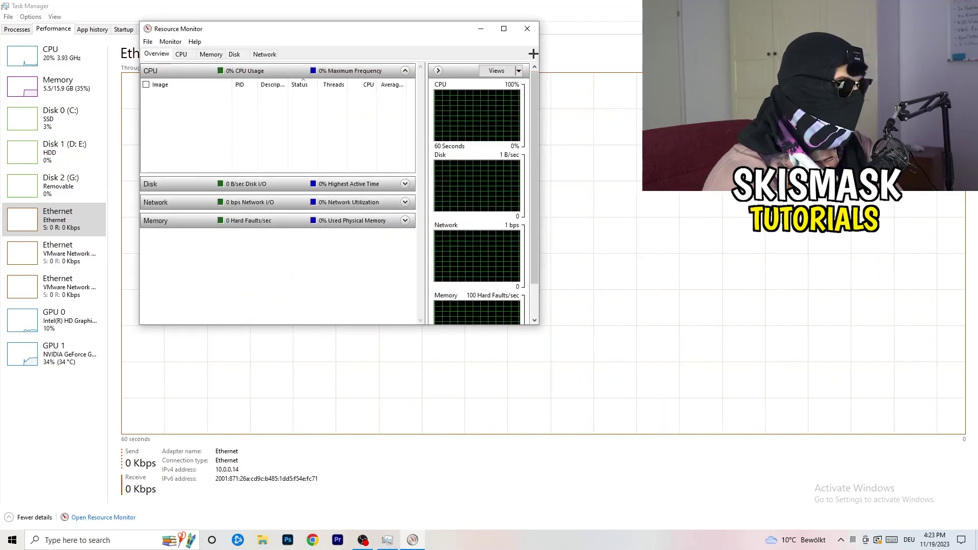
{"action": "left_click", "coordinate": [502, 26]}
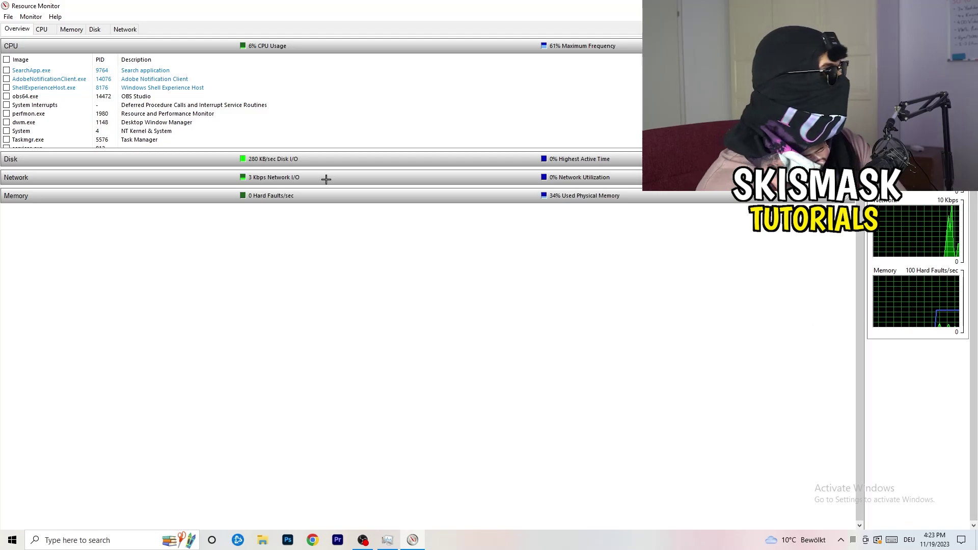
Review the running processes in Resource Monitor's CPU overview and show the available actions for conhost.exe
{"action": "scroll", "coordinate": [285, 106], "scroll_direction": "down", "scroll_amount": 3}
{"action": "scroll", "coordinate": [281, 106], "scroll_direction": "down", "scroll_amount": 5}
{"action": "scroll", "coordinate": [285, 106], "scroll_direction": "up", "scroll_amount": 8}
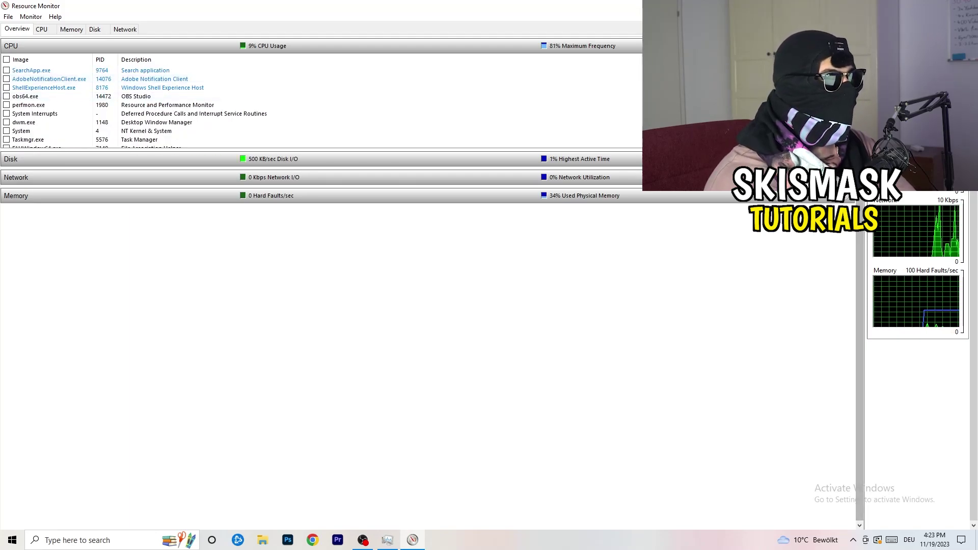
{"action": "scroll", "coordinate": [285, 113], "scroll_direction": "down", "scroll_amount": 5}
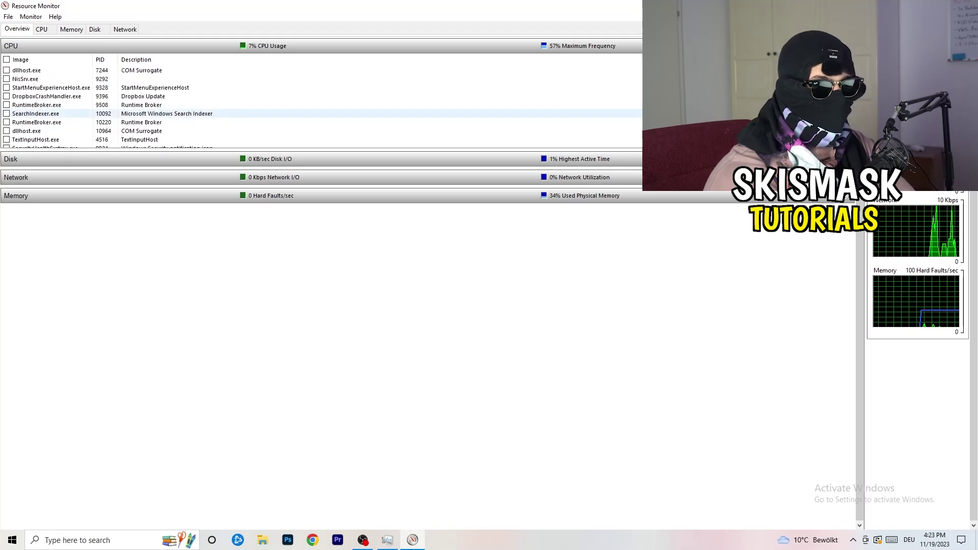
{"action": "scroll", "coordinate": [285, 113], "scroll_direction": "down", "scroll_amount": 3}
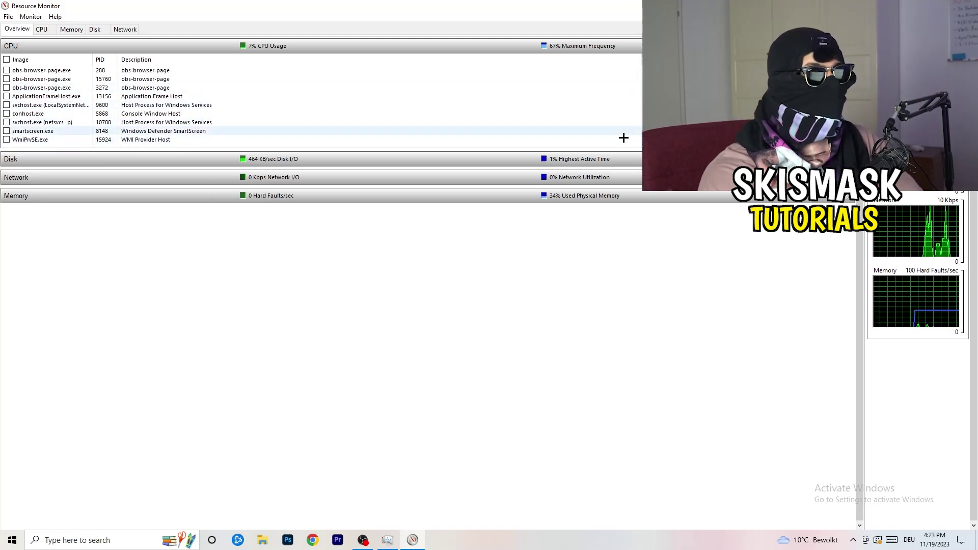
{"action": "right_click", "coordinate": [582, 115]}
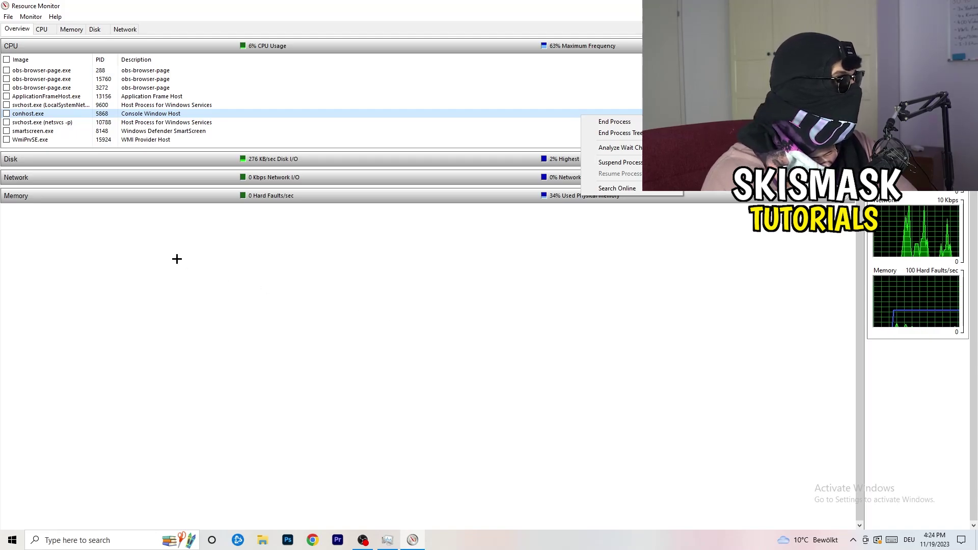
Inspect the processes with network activity in Resource Monitor, comparing them with the overview
{"action": "left_click", "coordinate": [125, 29]}
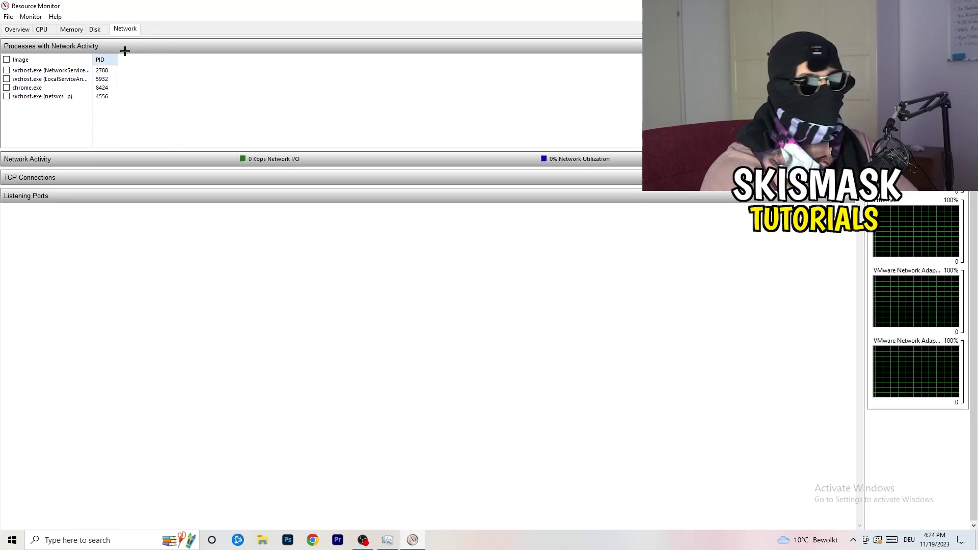
{"action": "left_click", "coordinate": [17, 29]}
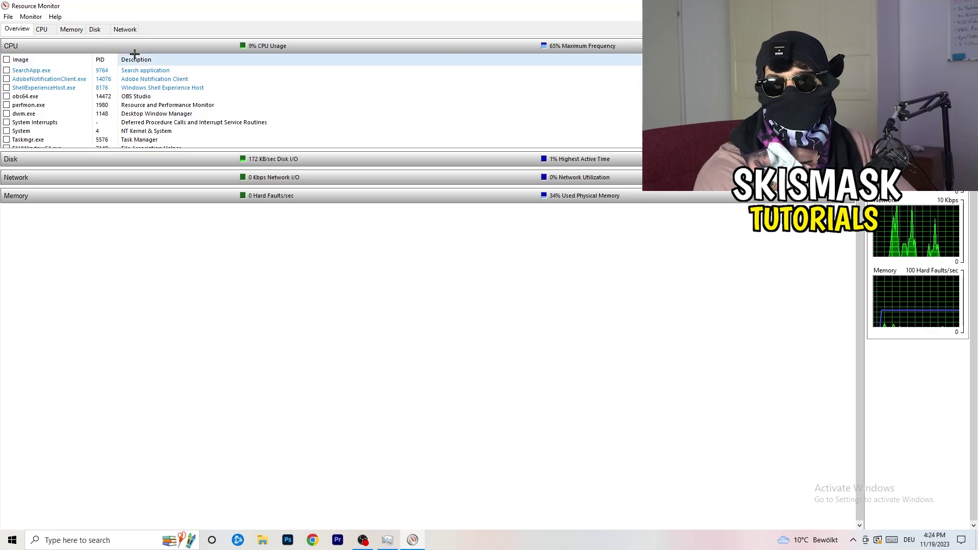
{"action": "left_click", "coordinate": [123, 29]}
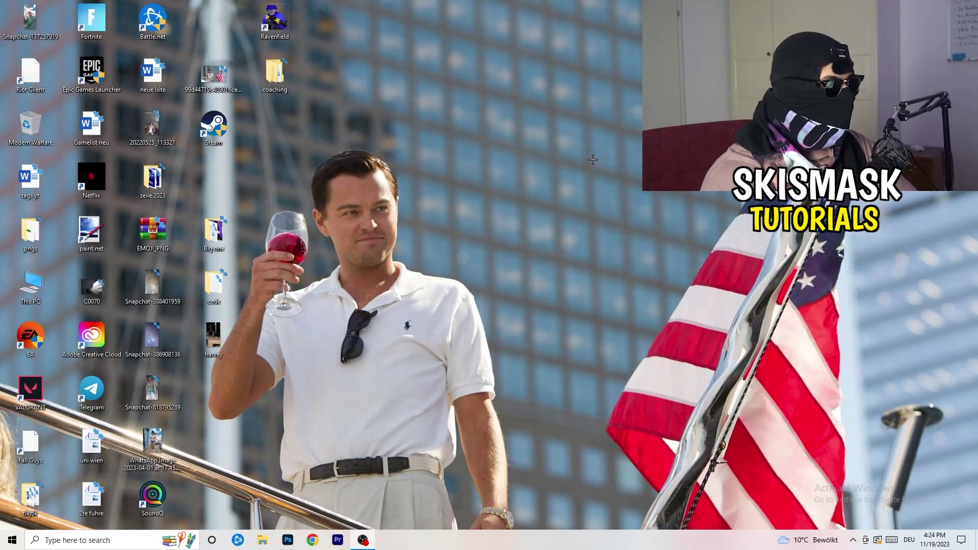
Open the Network & Internet status page in Windows Settings
{"action": "left_click", "coordinate": [12, 540]}
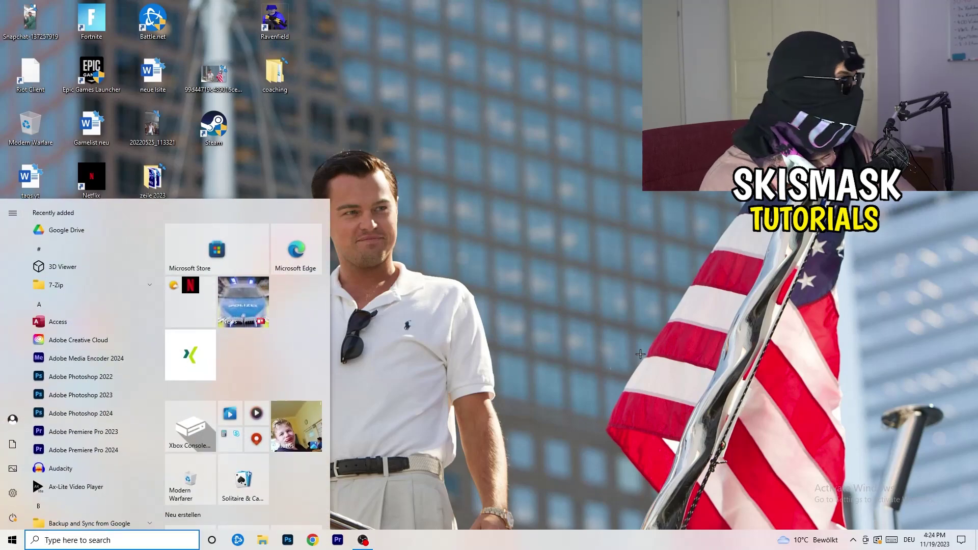
{"action": "left_click", "coordinate": [13, 493]}
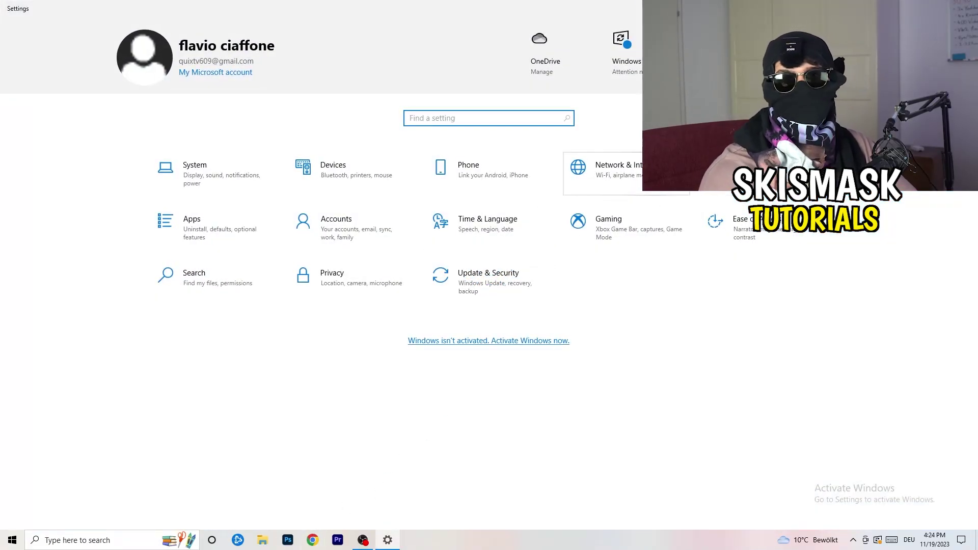
{"action": "left_click", "coordinate": [662, 173]}
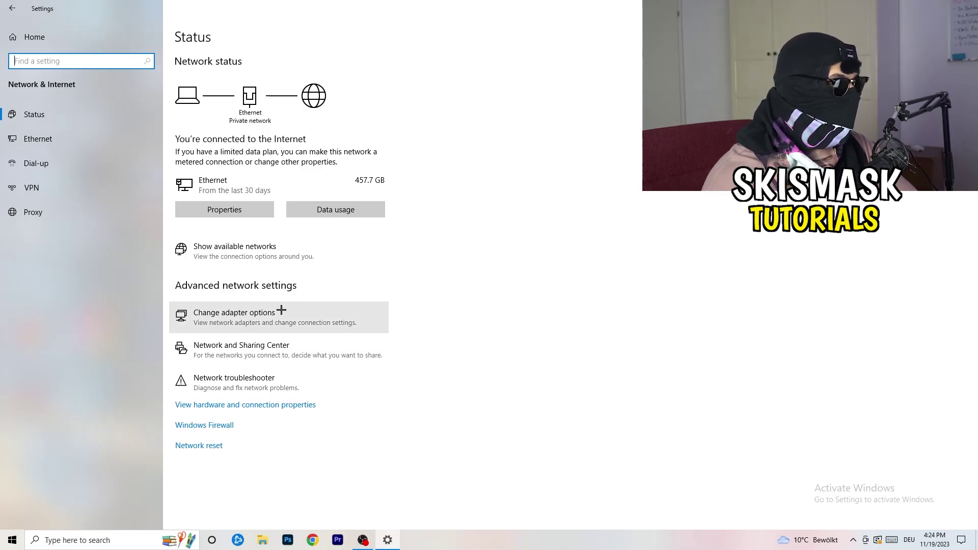
Try to diagnose all network adapters with the network troubleshooter
{"action": "left_click", "coordinate": [255, 388]}
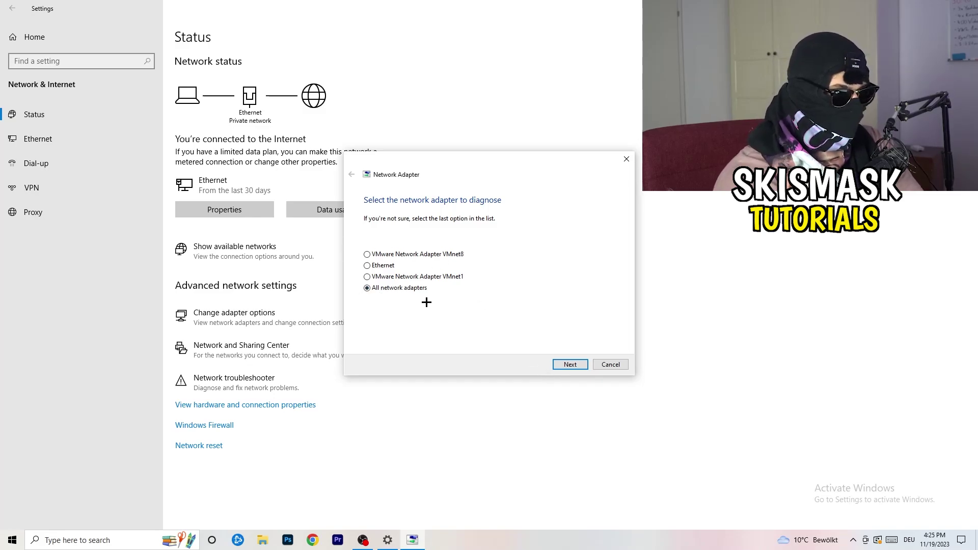
{"action": "left_click", "coordinate": [569, 365]}
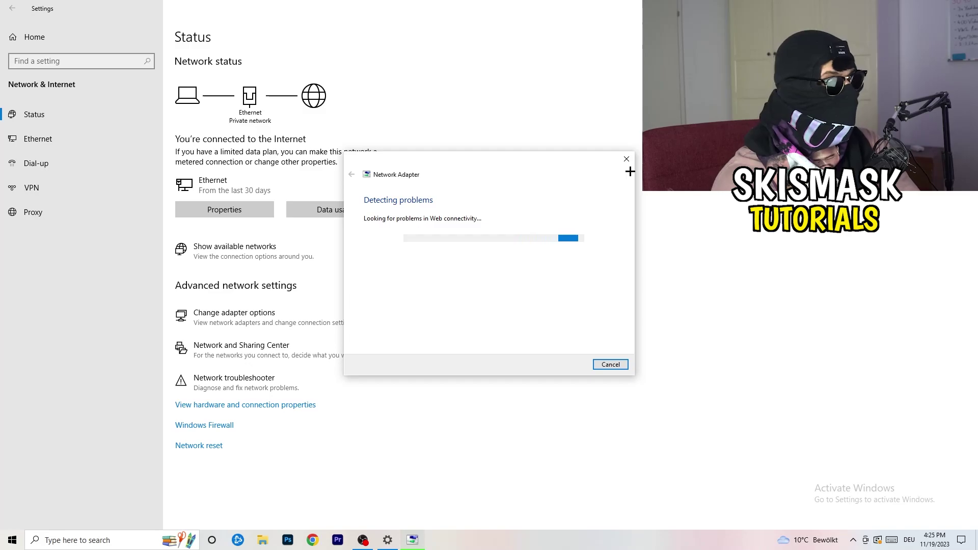
{"action": "left_click", "coordinate": [627, 159]}
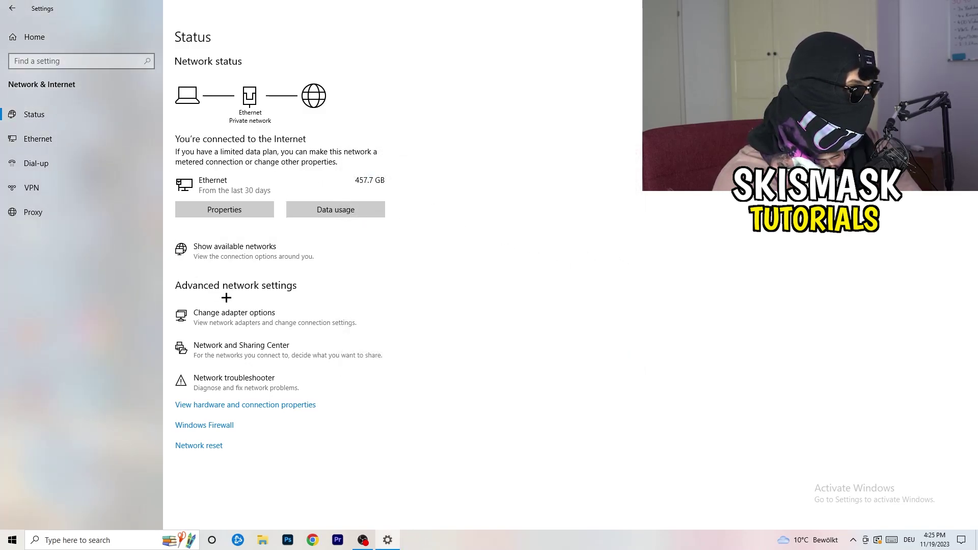
Disable the Ethernet adapter in Network Connections, enable it again and close the window
{"action": "left_click", "coordinate": [254, 323]}
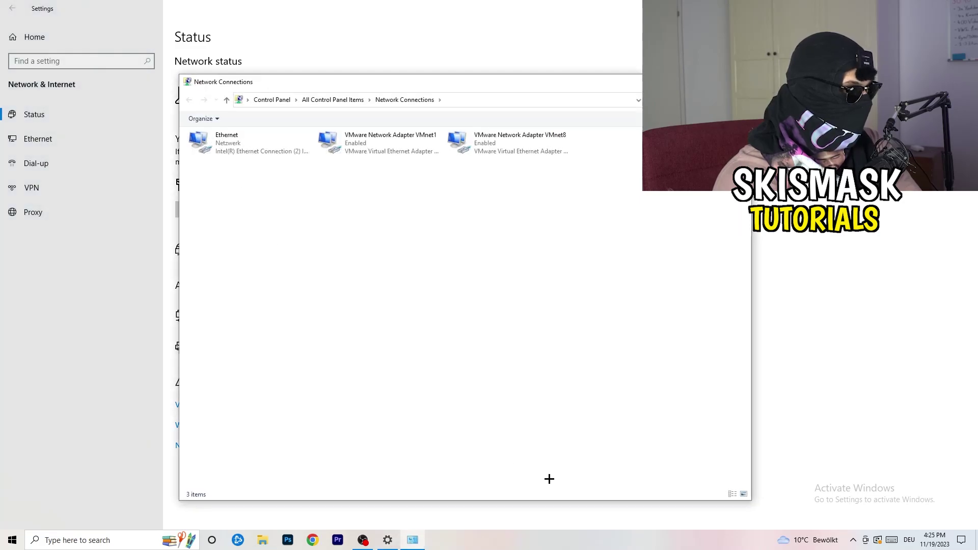
{"action": "key", "text": "super+Up"}
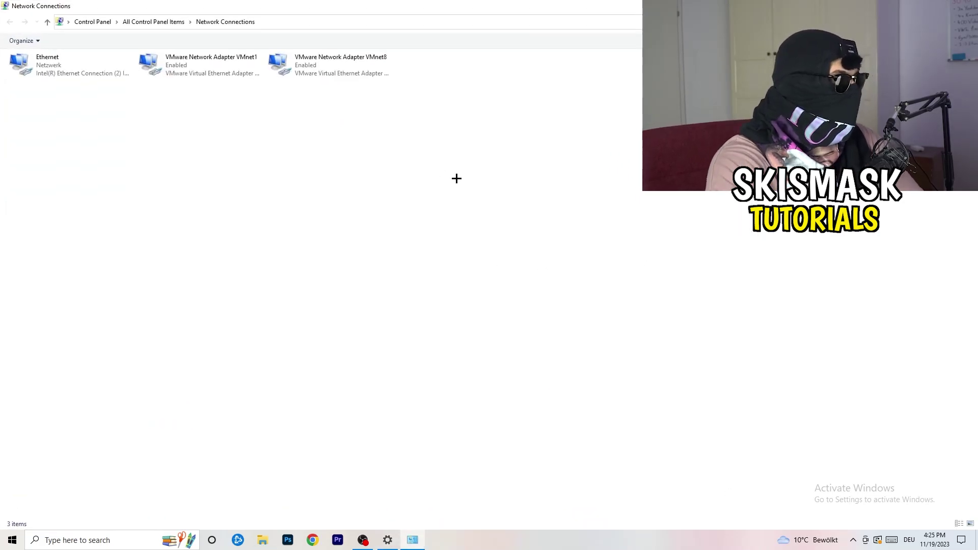
{"action": "left_click", "coordinate": [67, 62]}
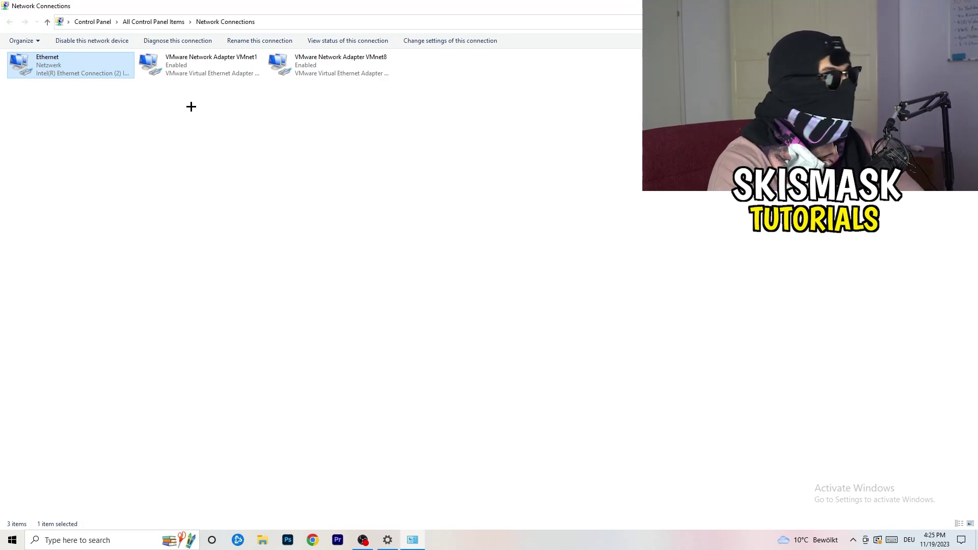
{"action": "right_click", "coordinate": [83, 62]}
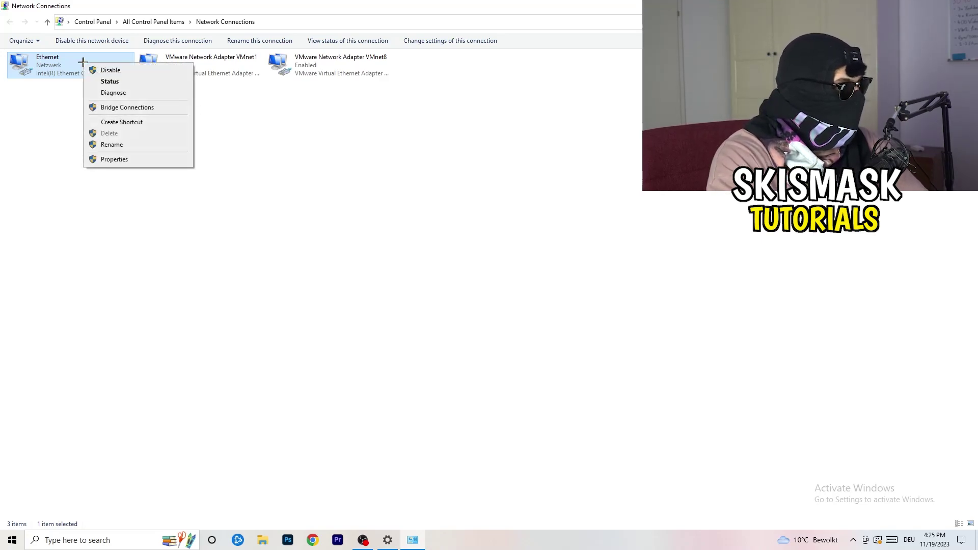
{"action": "left_click", "coordinate": [110, 69]}
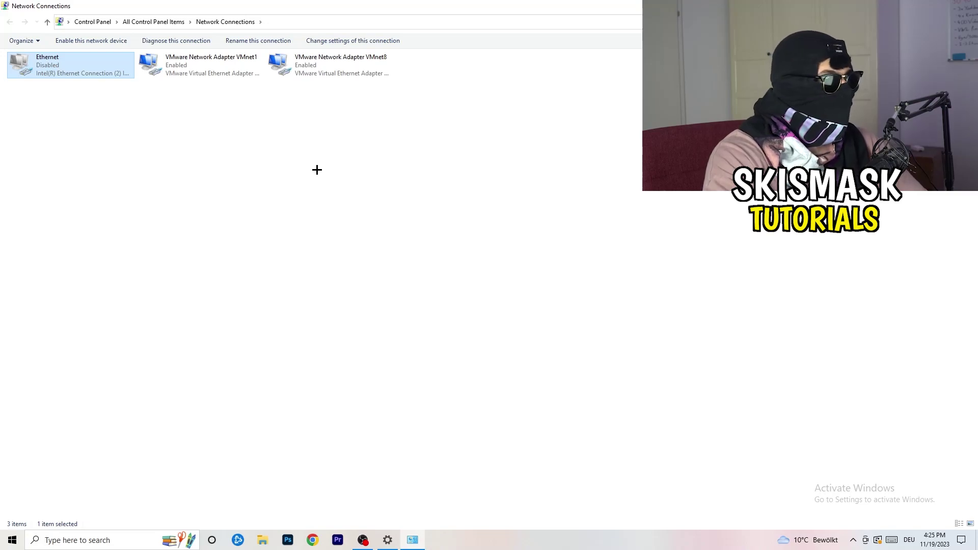
{"action": "right_click", "coordinate": [51, 73]}
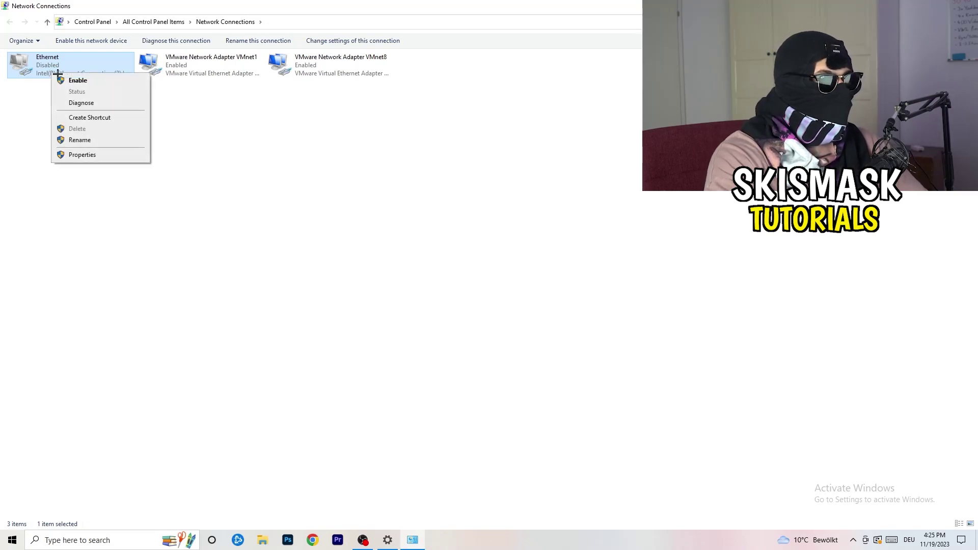
{"action": "left_click", "coordinate": [98, 83]}
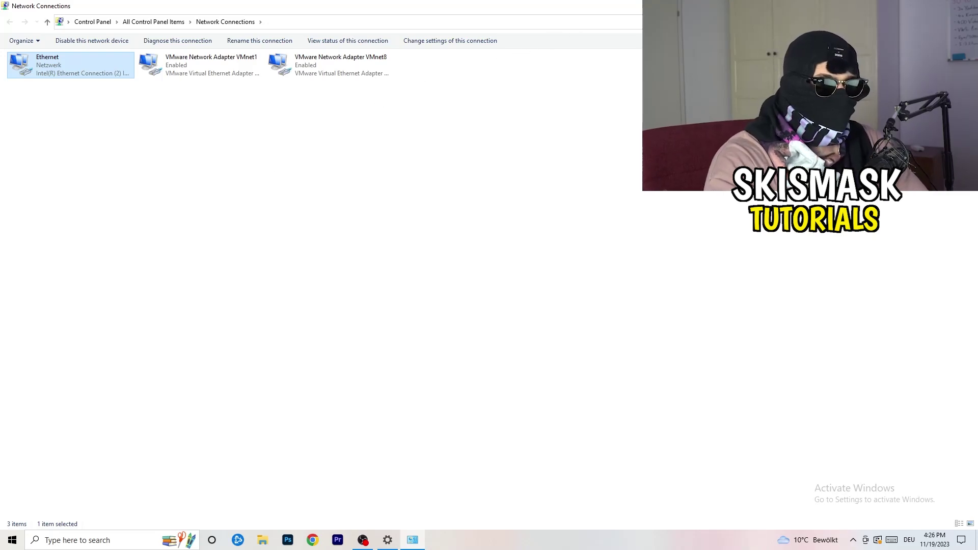
{"action": "key", "text": "alt+F4"}
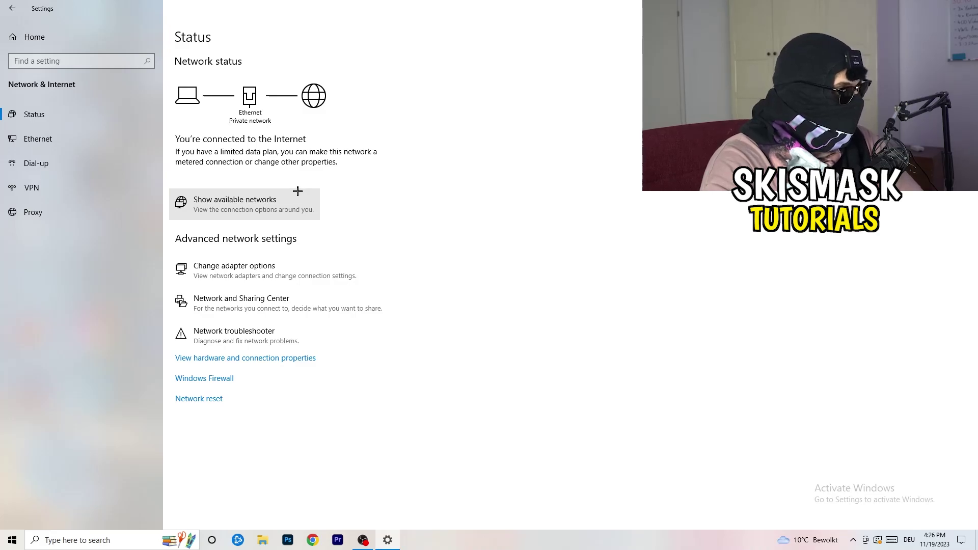
Open the Ethernet connection's properties from the Network and Sharing Center
{"action": "left_click", "coordinate": [289, 307]}
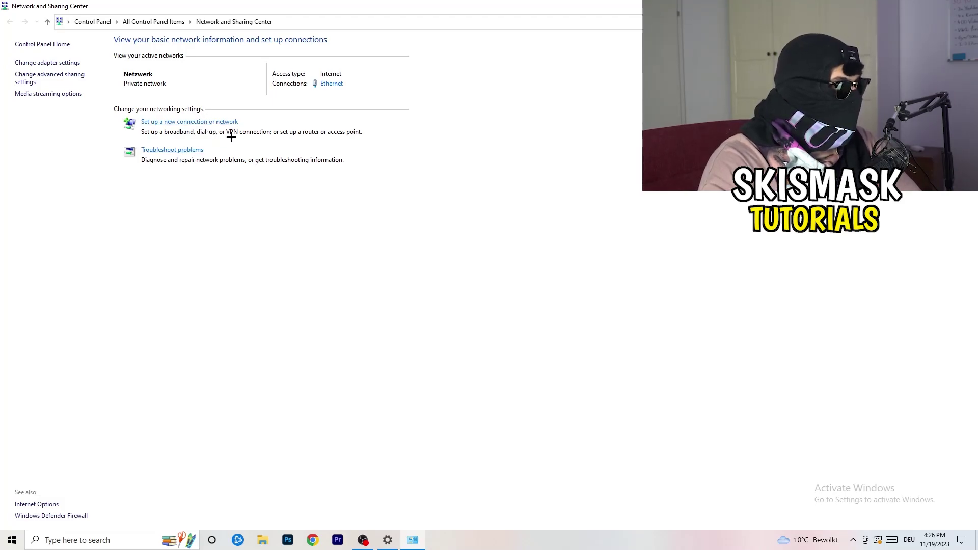
{"action": "left_click", "coordinate": [331, 85]}
{"action": "left_click_drag", "start_coordinate": [486, 163], "coordinate": [248, 101]}
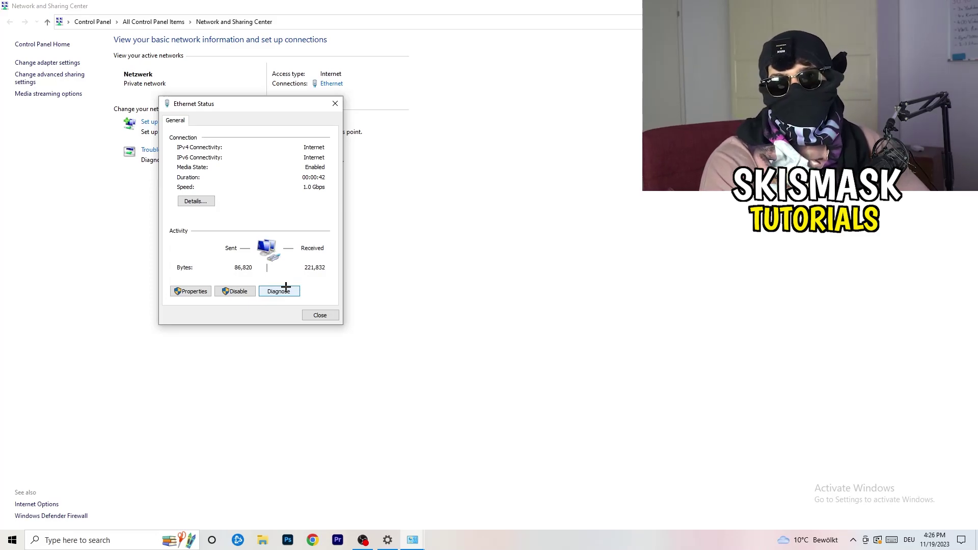
{"action": "left_click", "coordinate": [192, 291]}
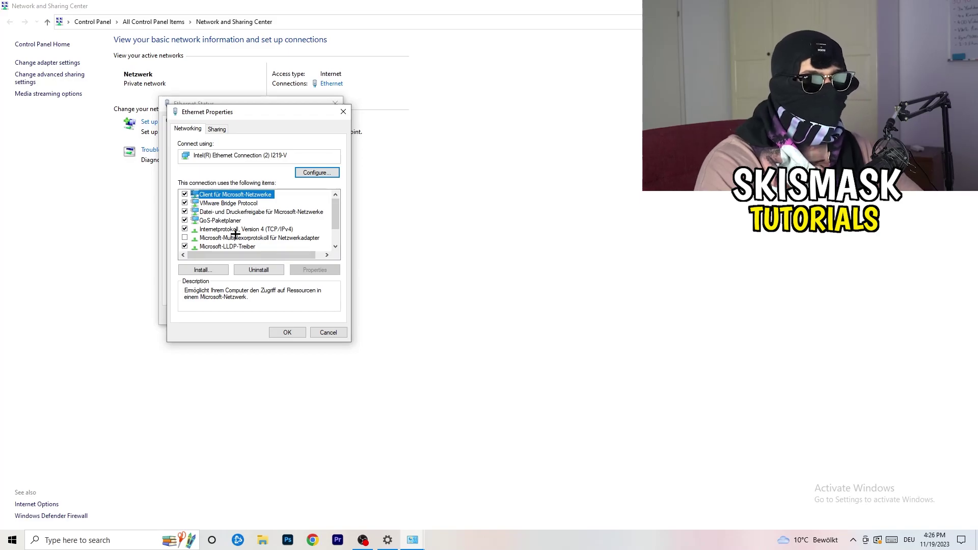
Look through the items used by the Ethernet connection and open the Version 4 (TCP/IPv4) protocol properties
{"action": "scroll", "coordinate": [237, 224], "scroll_direction": "down", "scroll_amount": 1}
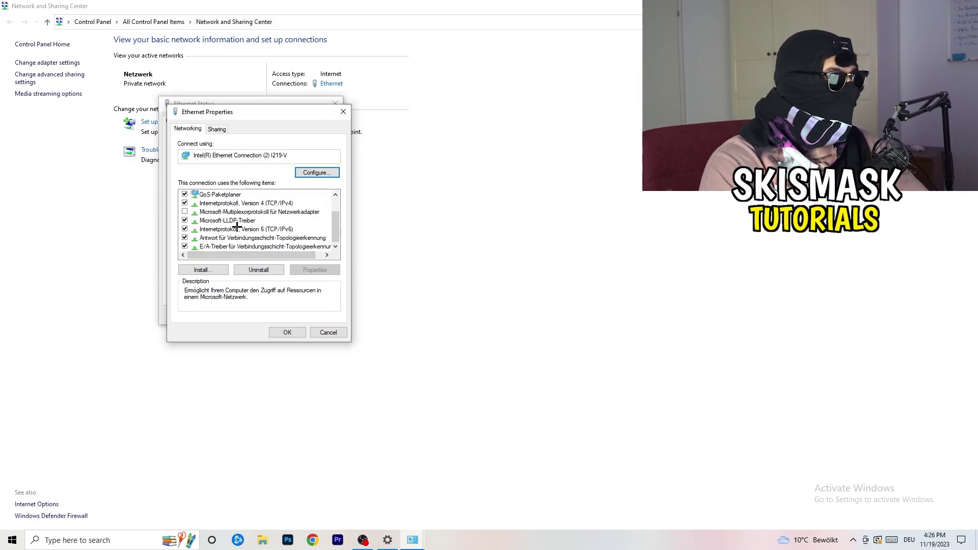
{"action": "scroll", "coordinate": [240, 225], "scroll_direction": "up", "scroll_amount": 1}
{"action": "scroll", "coordinate": [241, 225], "scroll_direction": "down", "scroll_amount": 1}
{"action": "scroll", "coordinate": [242, 225], "scroll_direction": "up", "scroll_amount": 1}
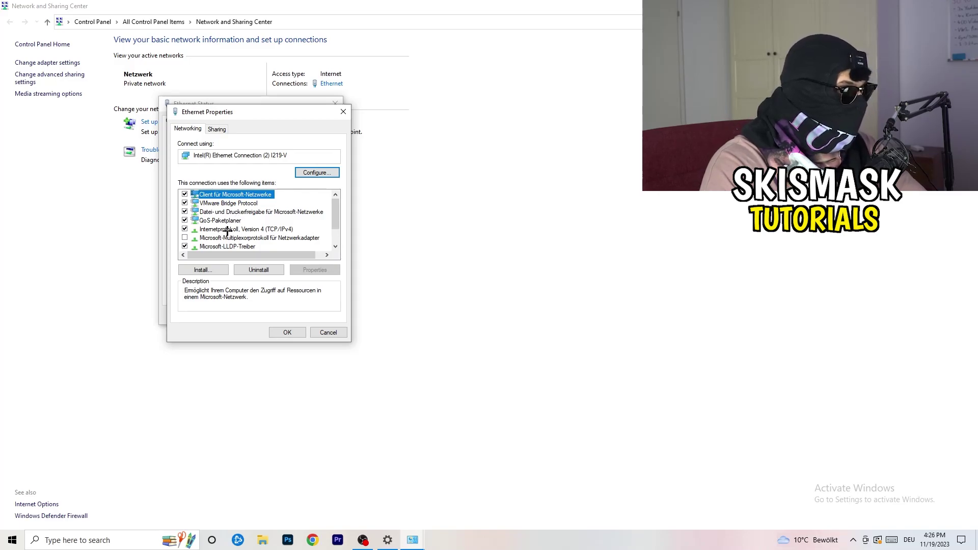
{"action": "double_click", "coordinate": [227, 231]}
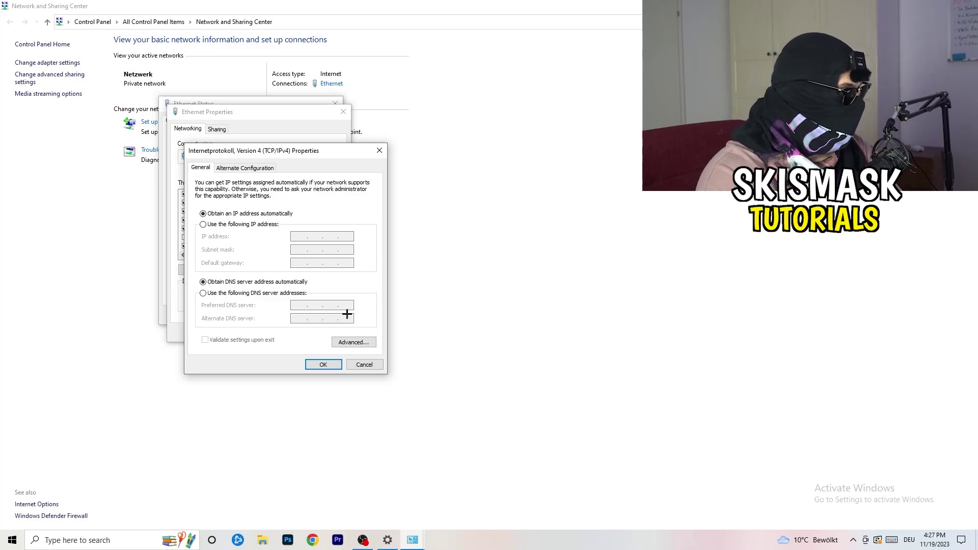
Switch IPv4 to manually specified IP and DNS server addresses, and close all Ethernet dialogs and the Network and Sharing Center without saving
{"action": "left_click", "coordinate": [205, 225]}
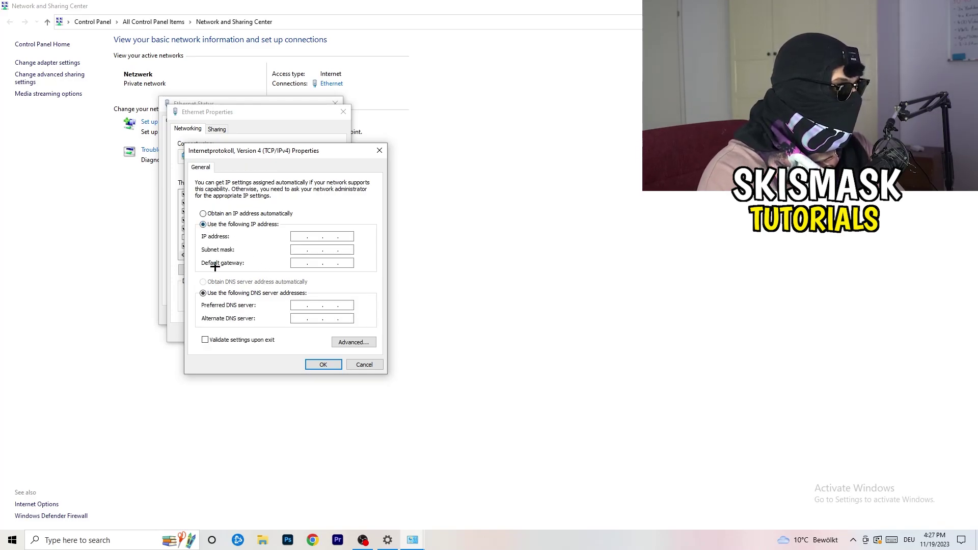
{"action": "left_click", "coordinate": [300, 236]}
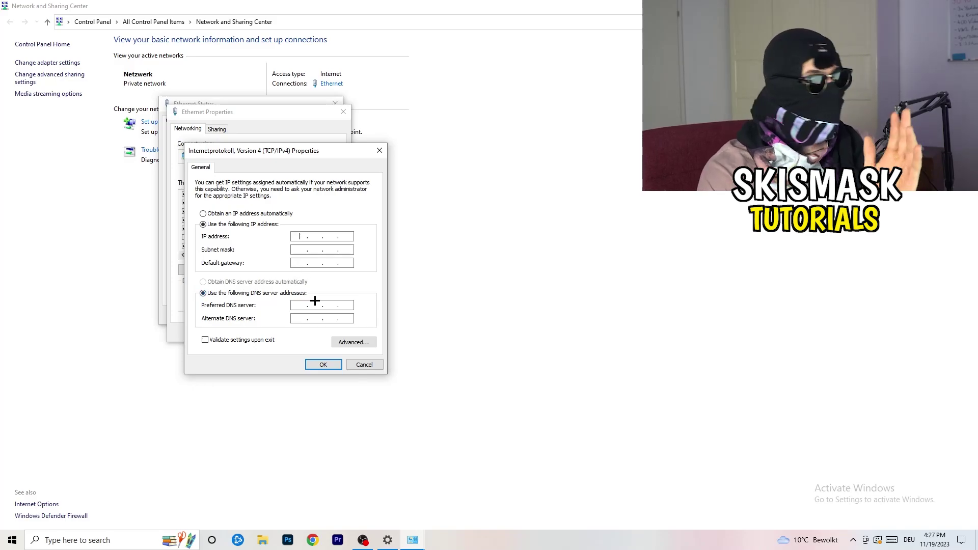
{"action": "left_click", "coordinate": [379, 149]}
{"action": "left_click", "coordinate": [343, 111]}
{"action": "left_click", "coordinate": [335, 102]}
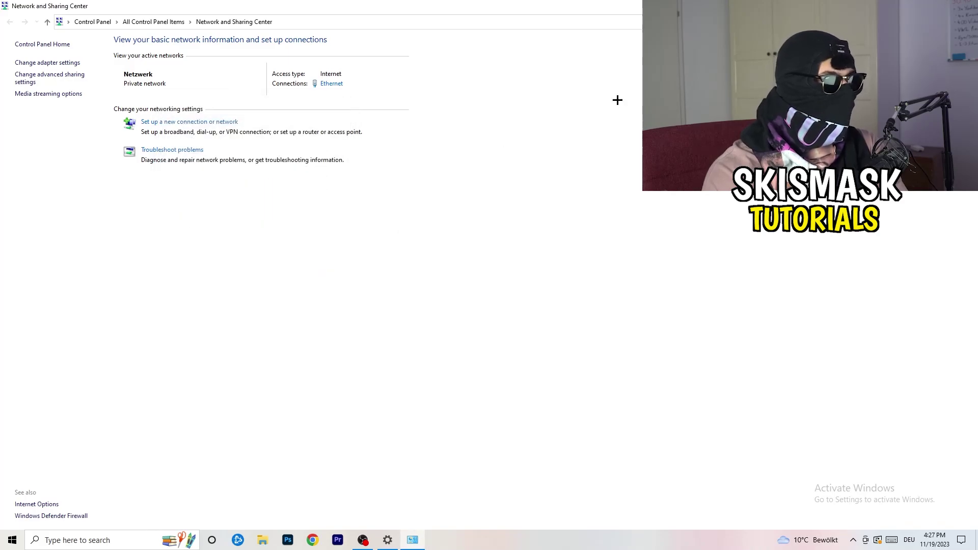
{"action": "left_click", "coordinate": [965, 6]}
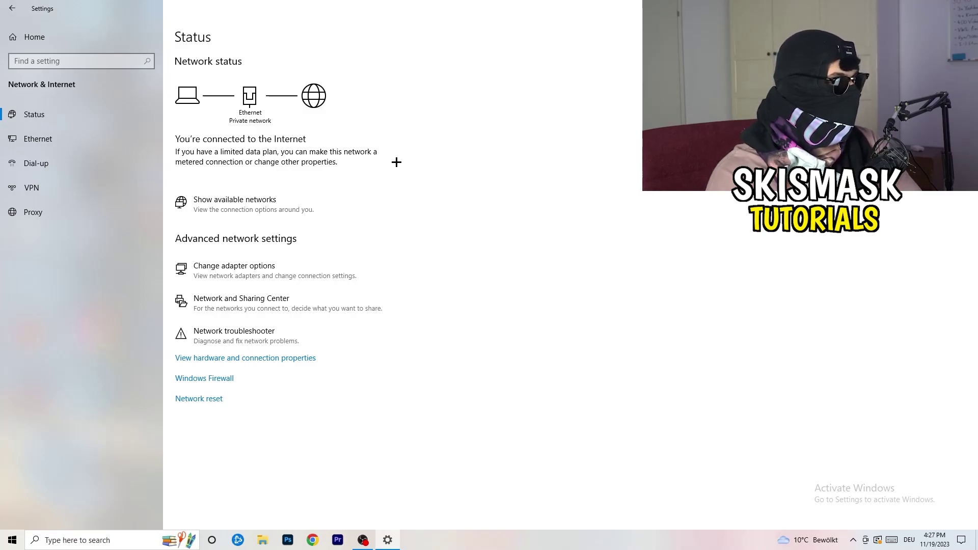
Show the available networks and open Network & Internet settings from that list
{"action": "left_click", "coordinate": [258, 199]}
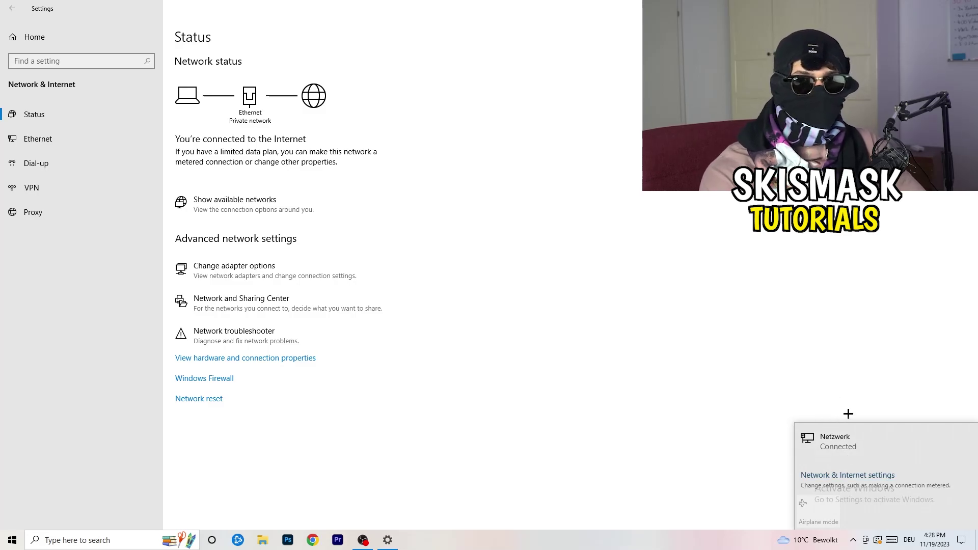
{"action": "left_click", "coordinate": [839, 474]}
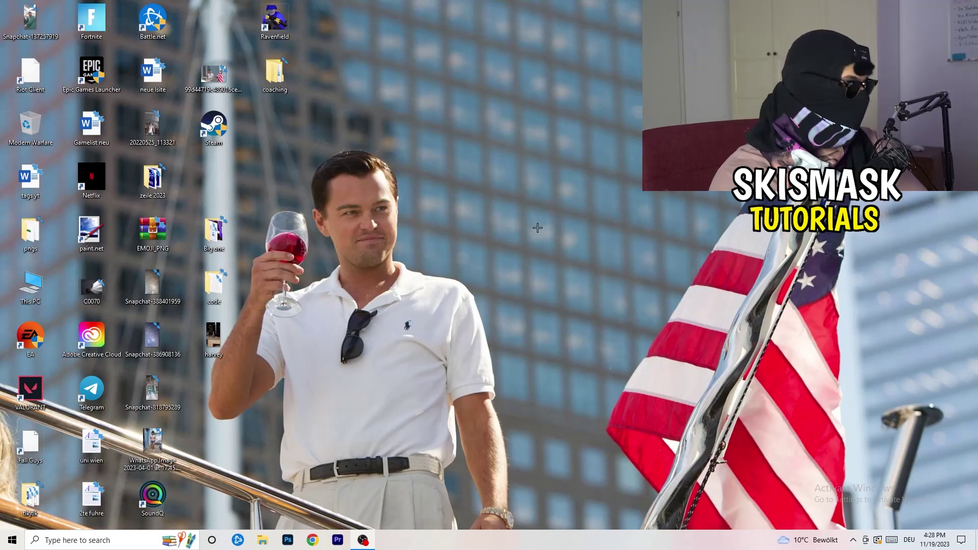
Check the Windows Update status under Update & Security in Settings, and close Settings
{"action": "left_click", "coordinate": [12, 540]}
{"action": "left_click", "coordinate": [12, 502]}
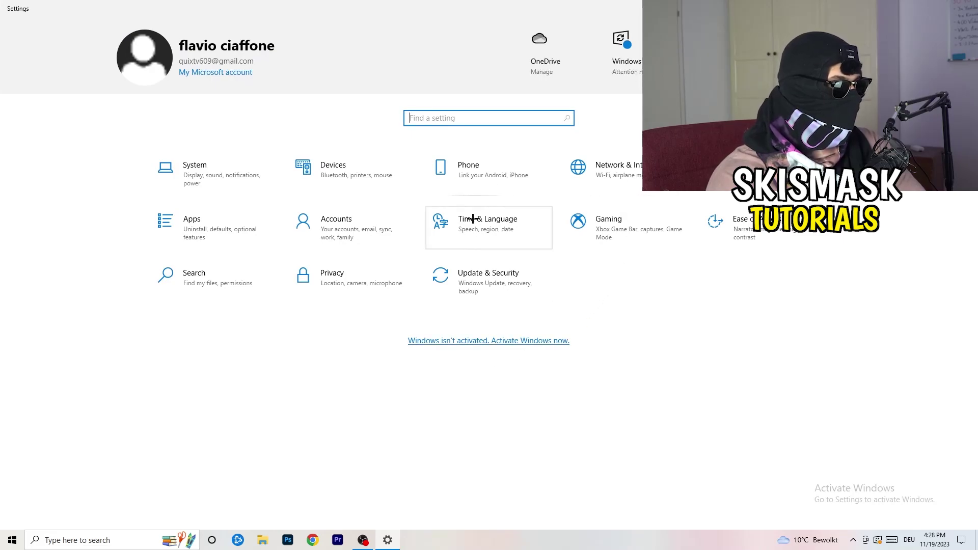
{"action": "left_click", "coordinate": [469, 284]}
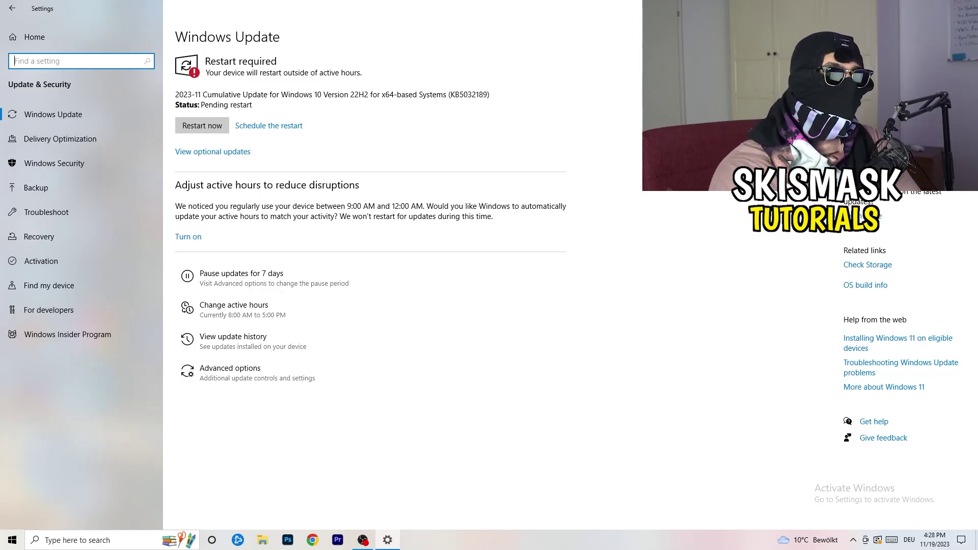
{"action": "key", "text": "alt+F4"}
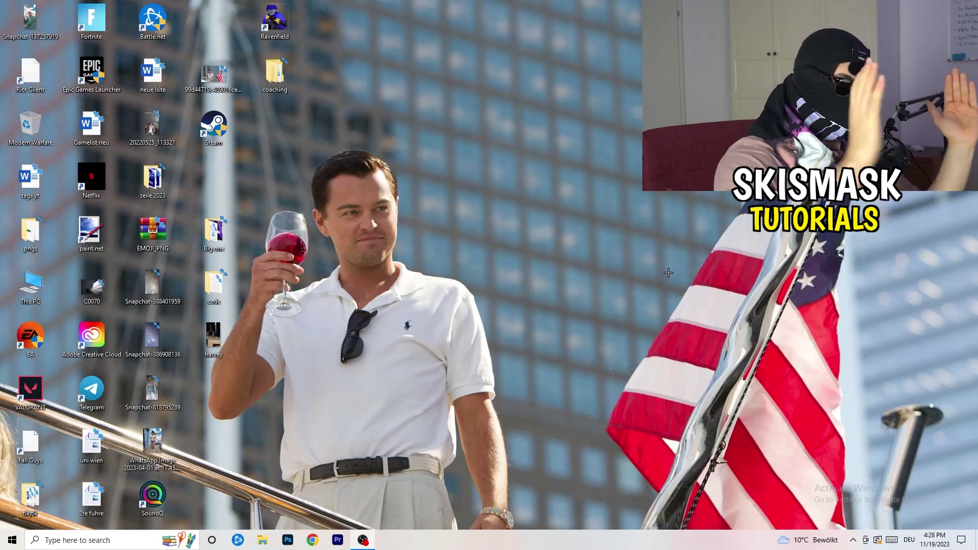